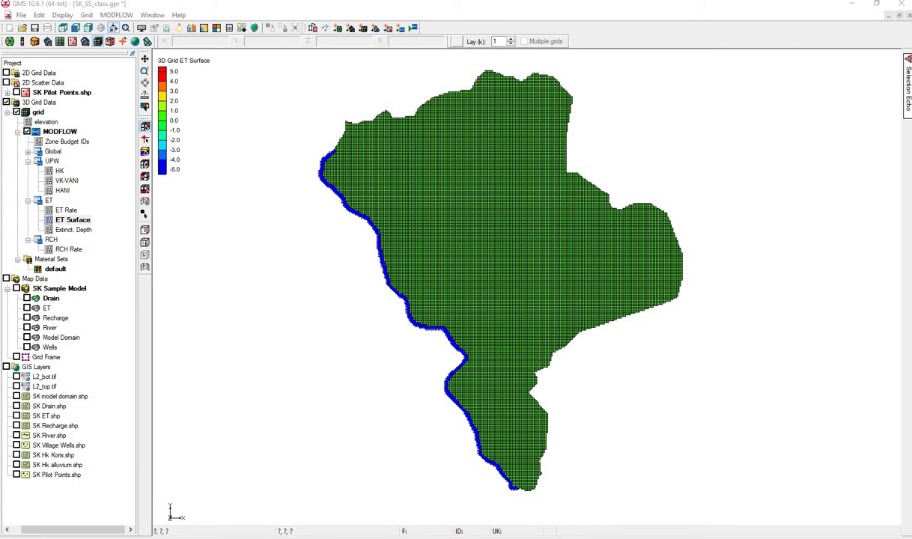
Load SK Observation Wells.shp from the Shapefiles folder into the GMS GIS Layers.
left_click_drag(861, 60, 614, 59)
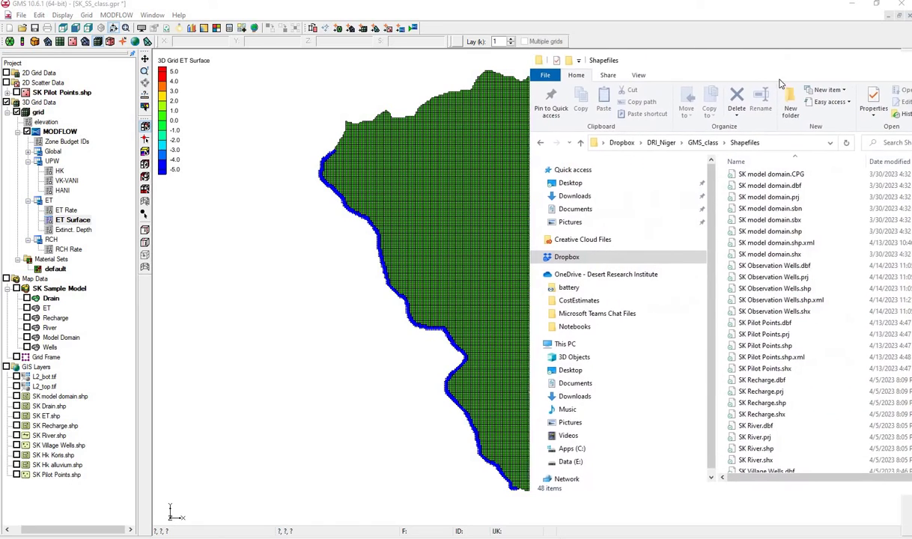
left_click(778, 288)
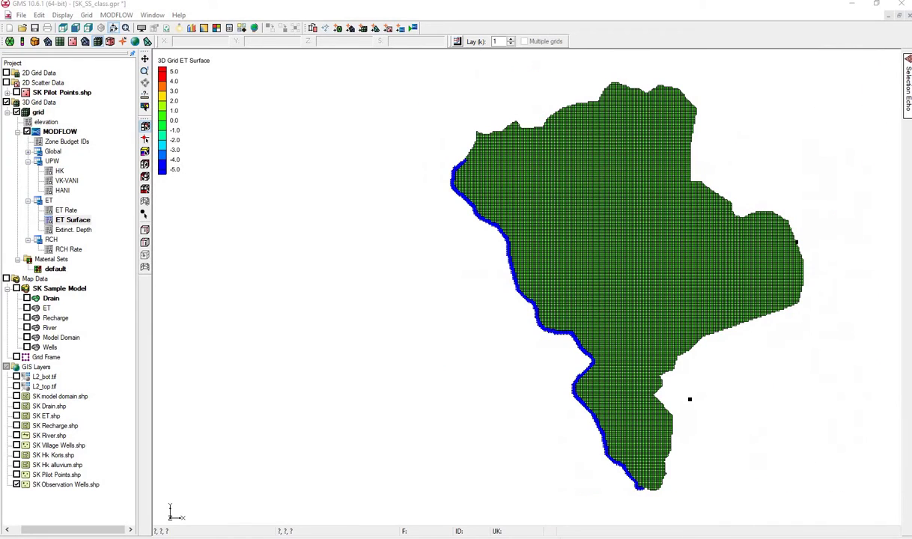
Create an Observation Wells coverage under SK Sample Model with Head observations, layers 1–2, using well screens.
right_click(59, 292)
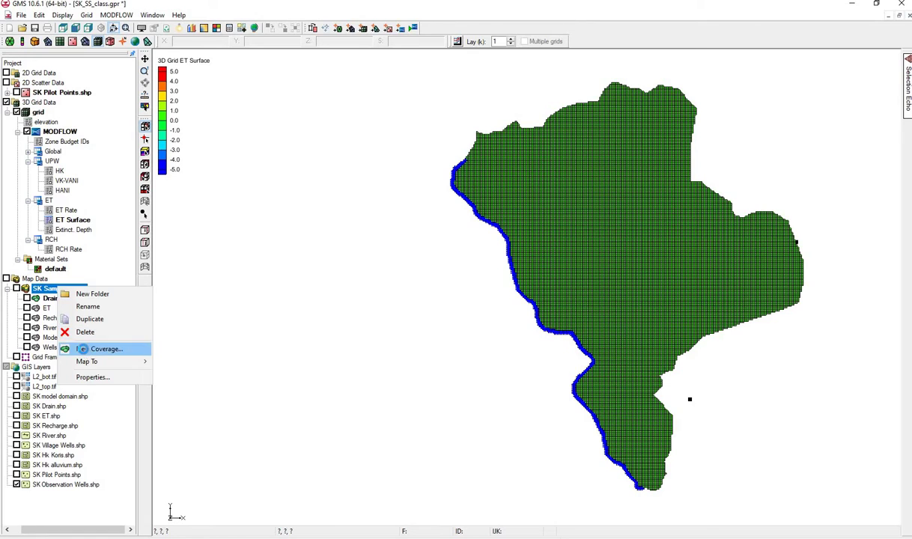
left_click(83, 348)
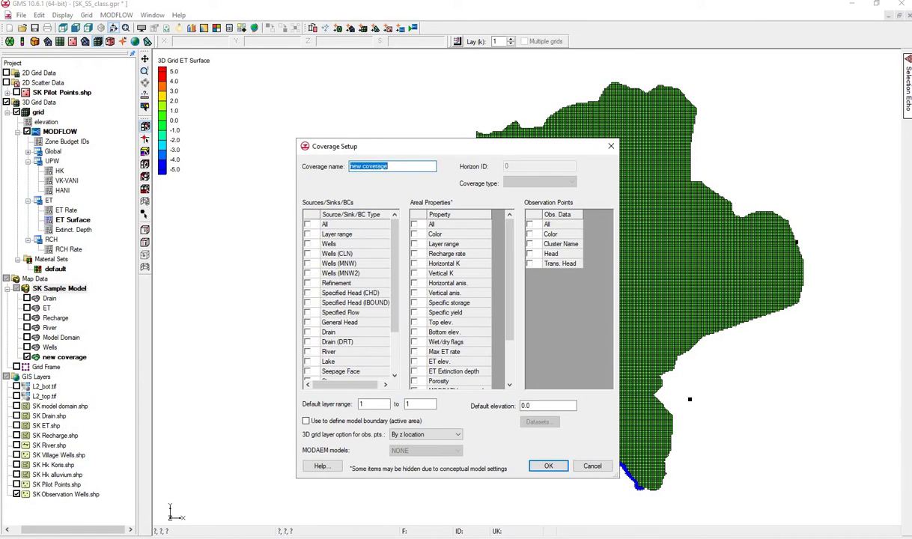
type("Observation Wells")
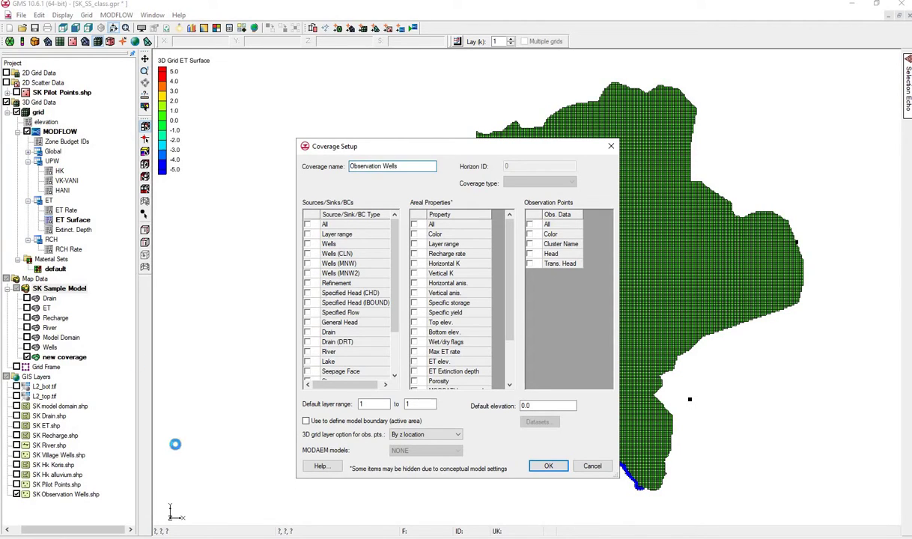
left_click(530, 256)
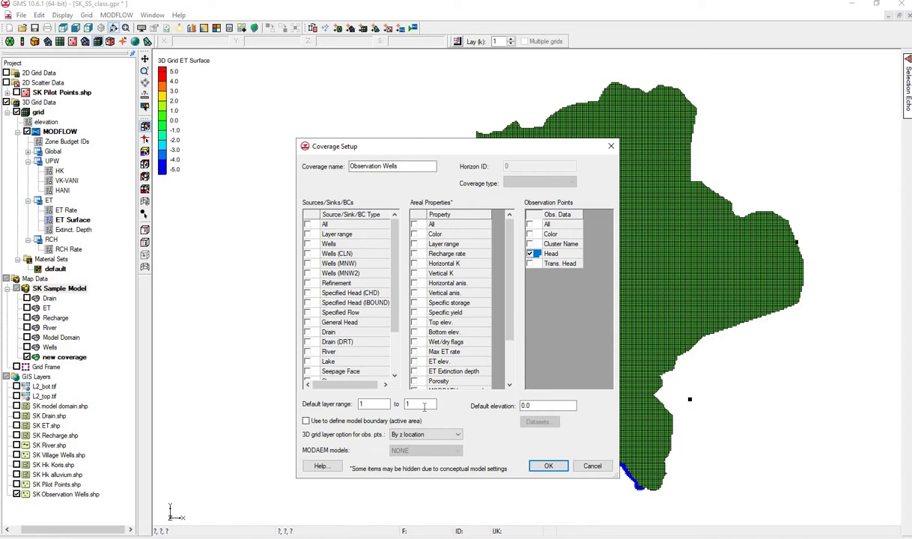
left_click_drag(425, 405, 404, 405)
left_click(459, 435)
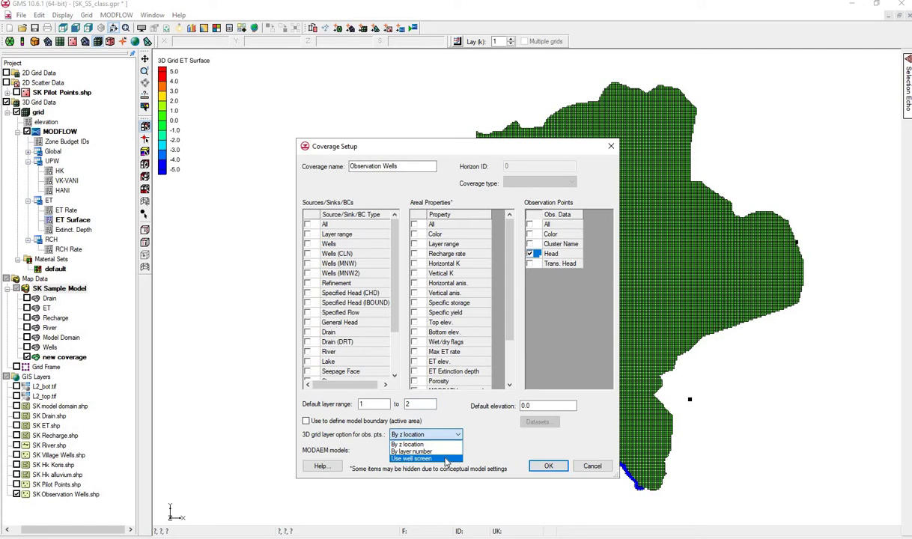
left_click(446, 458)
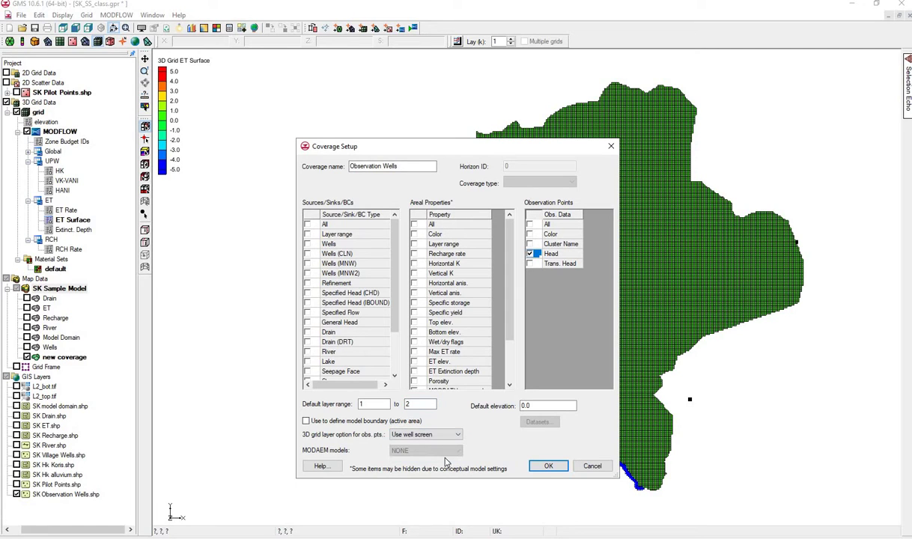
left_click(547, 466)
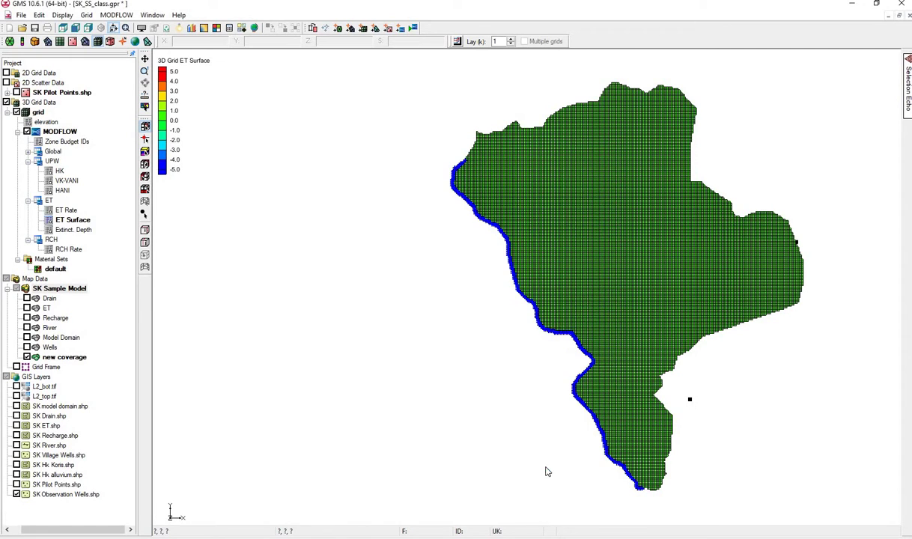
Open the GIS to Feature Objects wizard for SK Observation Wells.shp.
right_click(59, 494)
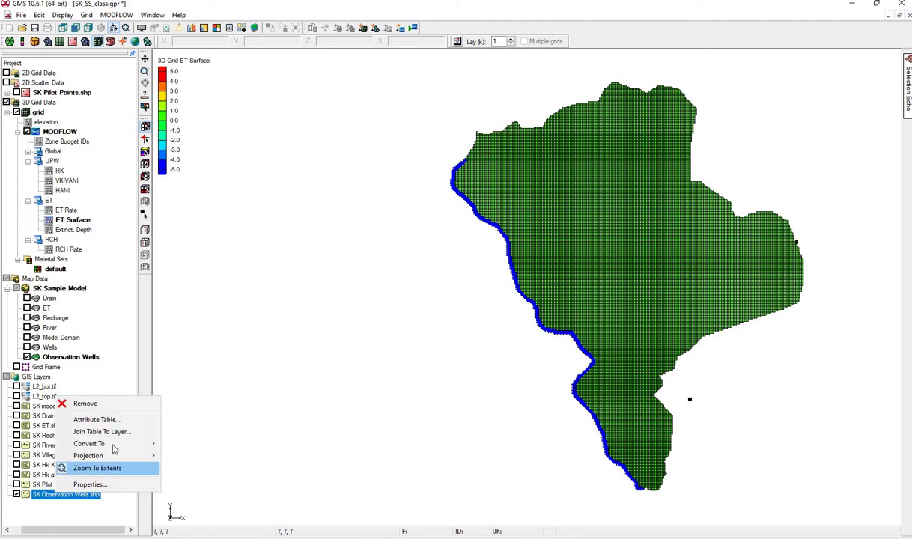
mouse_move(96, 443)
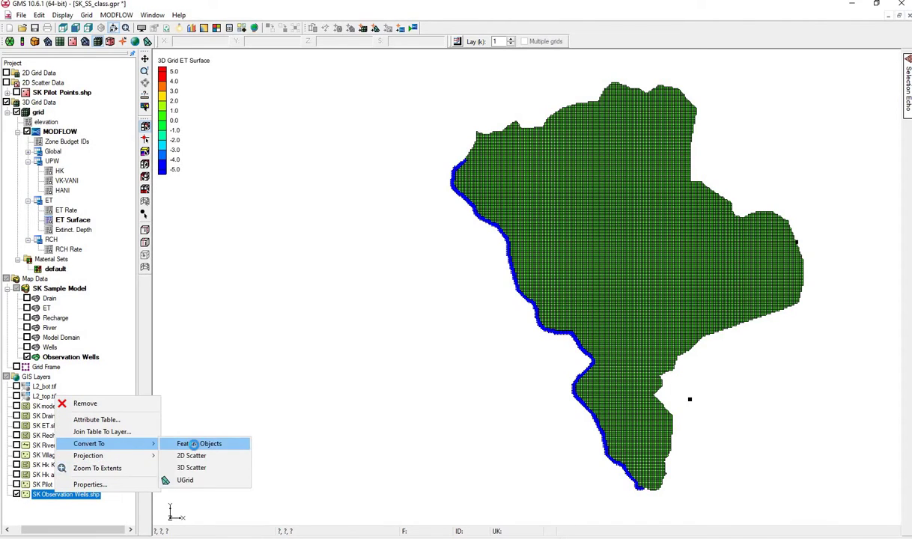
left_click(197, 445)
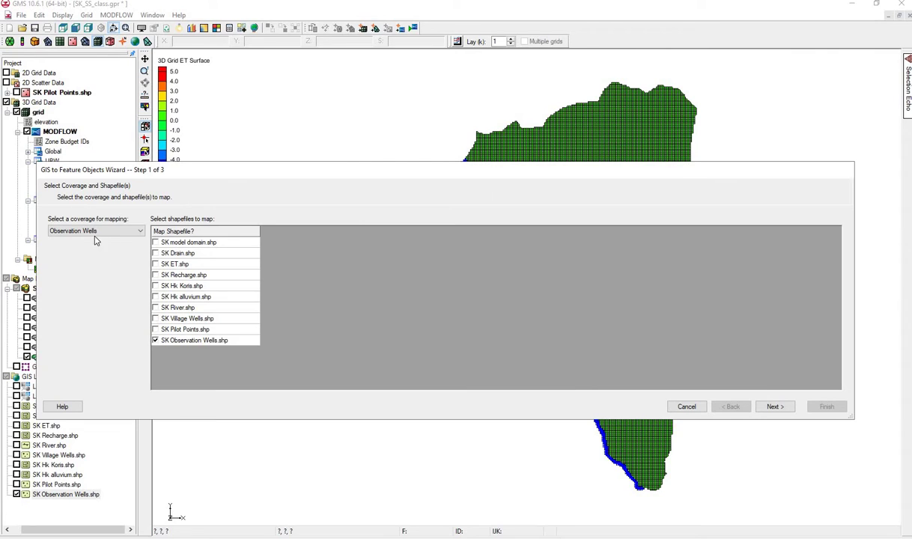
In the wizard's mapping step, map NAME to Name and TYPE to Type.
left_click(777, 409)
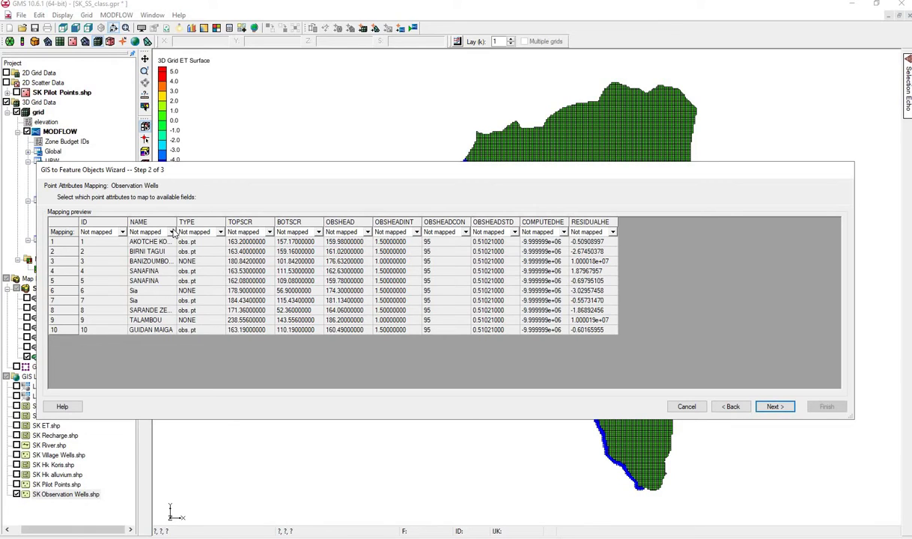
left_click(171, 232)
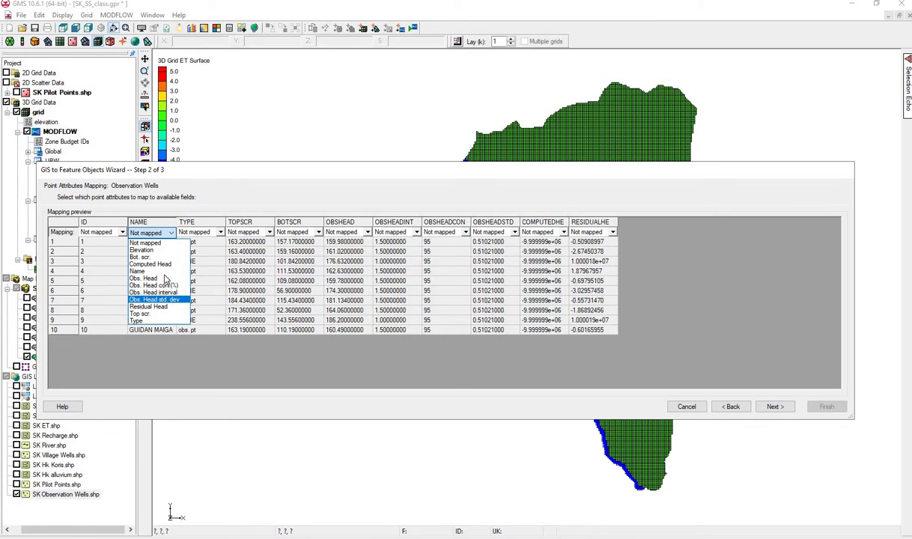
left_click(149, 271)
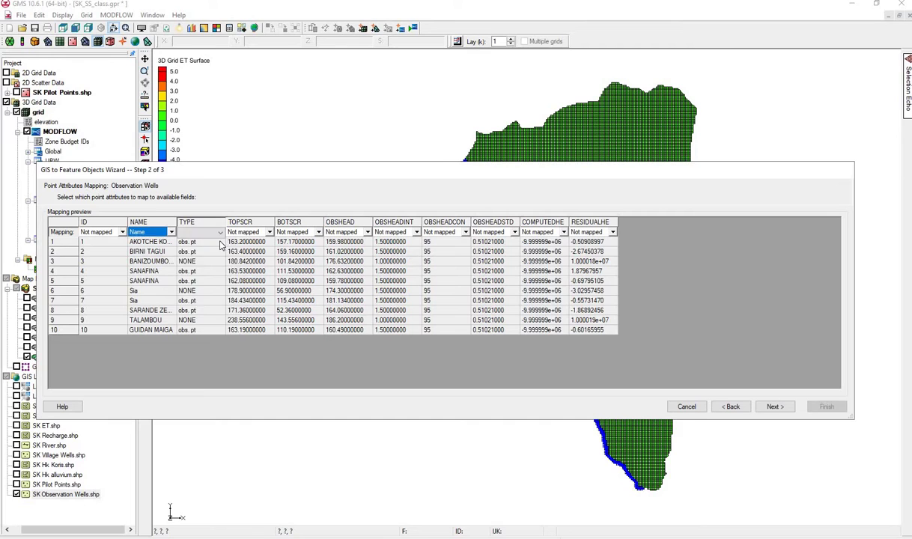
left_click(220, 233)
key("Return")
Map TOPSCR, BOTSCR and OBSHEAD to Top scr., Bot. scr. and Obs. Head, then finish the wizard.
left_click(269, 233)
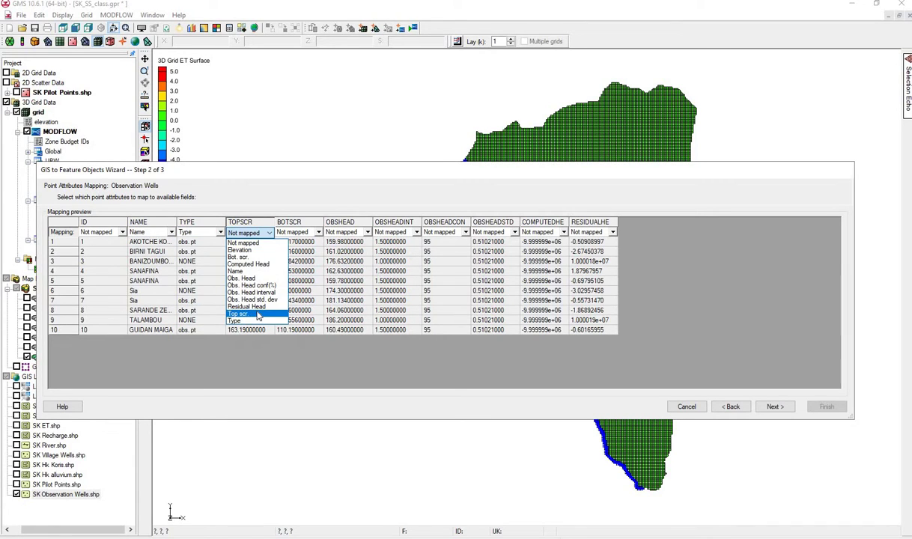
key("Return")
left_click(318, 233)
key("Return")
left_click(367, 233)
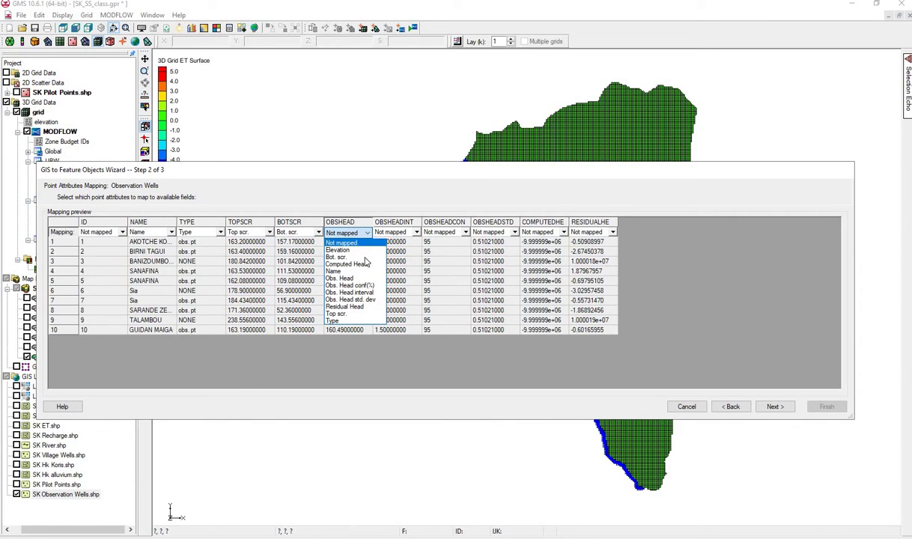
left_click(363, 279)
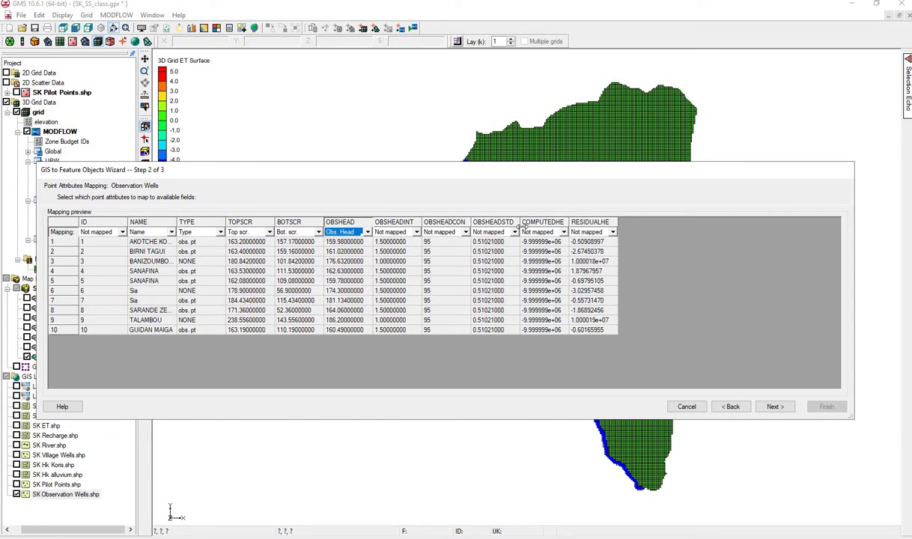
left_click(772, 407)
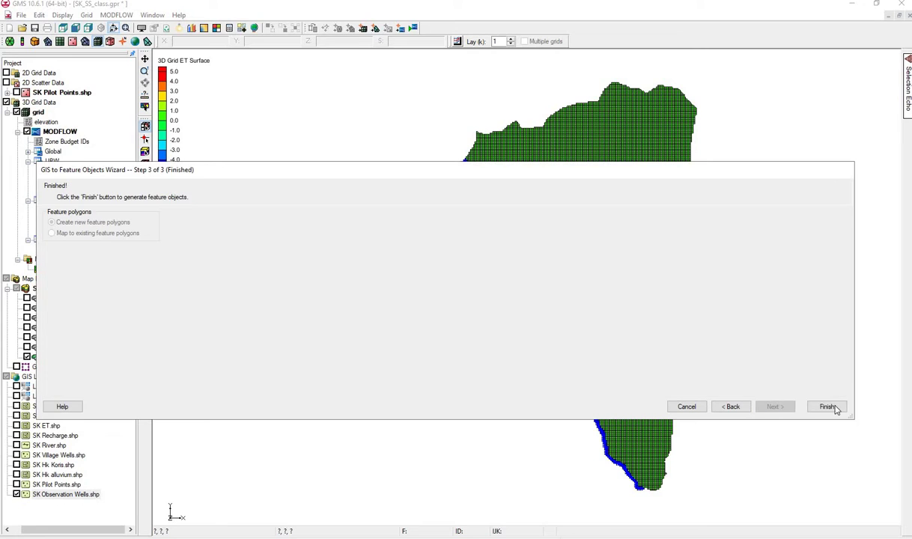
left_click(831, 407)
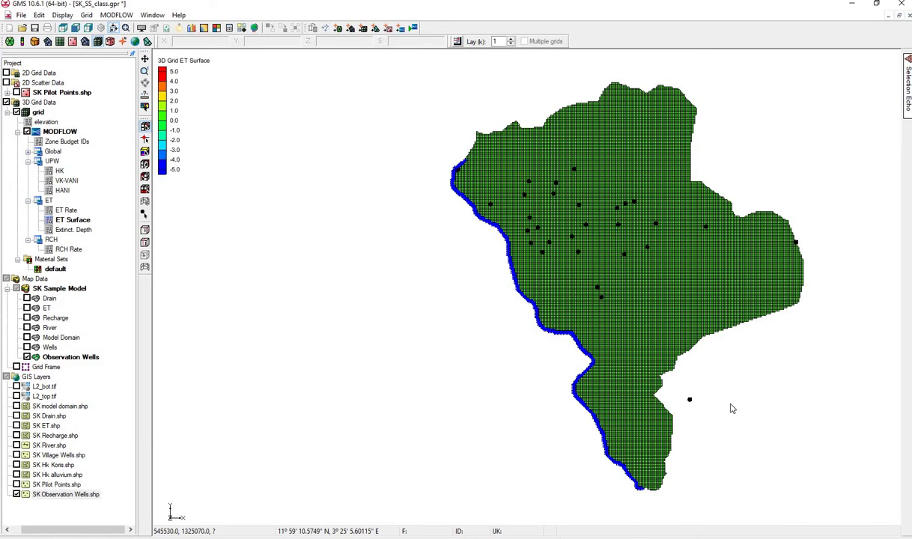
Set all wells in the Observation Wells attribute table to type obs. pt.
right_click(84, 364)
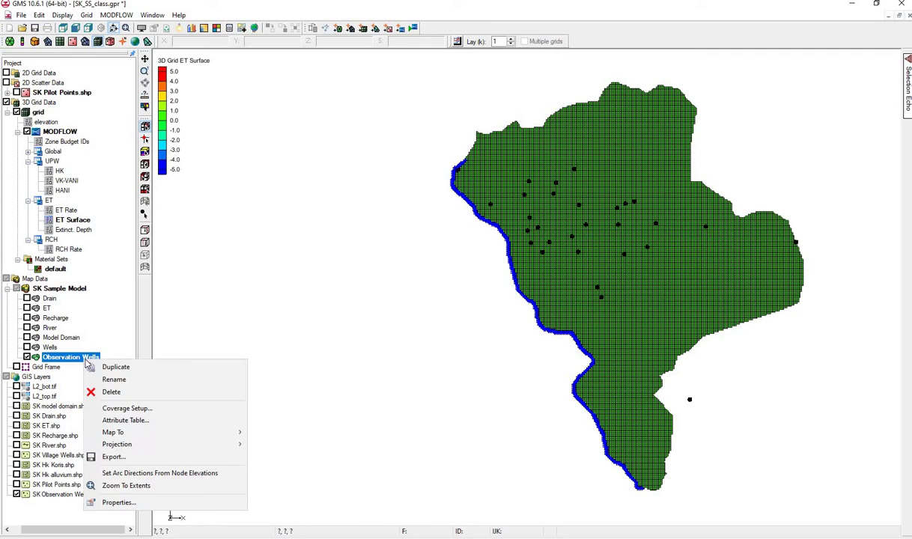
left_click(118, 421)
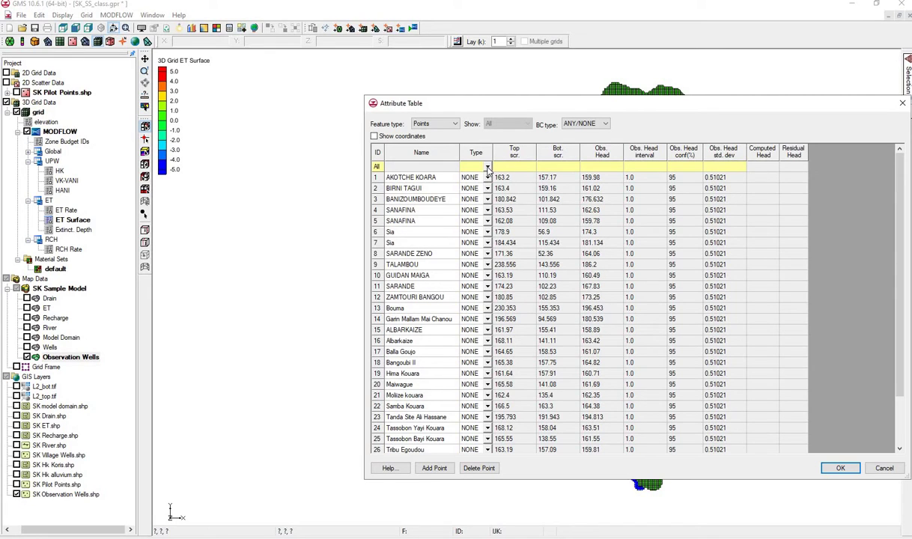
left_click(487, 167)
left_click(483, 185)
left_click_drag(723, 109, 504, 80)
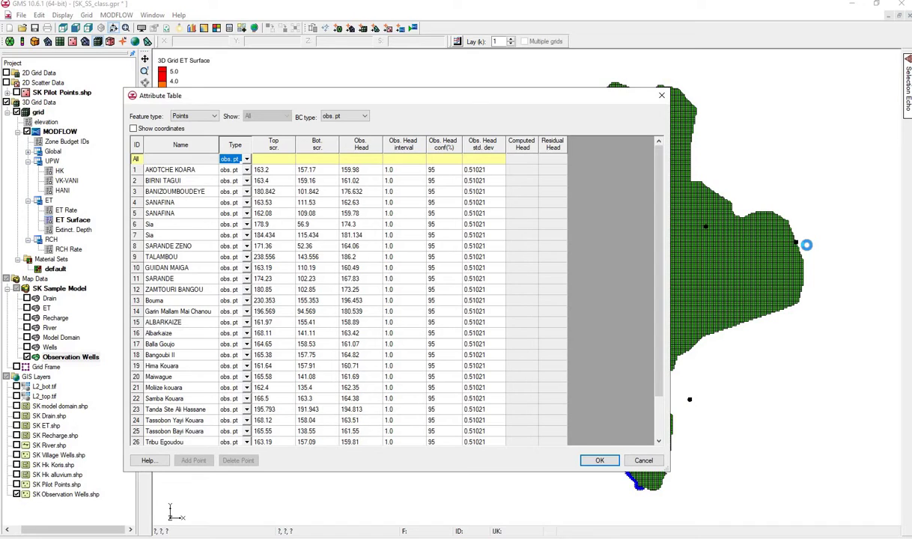
Change the type of wells 3, 6, 23 and 9 to NONE in the Attribute Table.
left_click(246, 192)
left_click(246, 192)
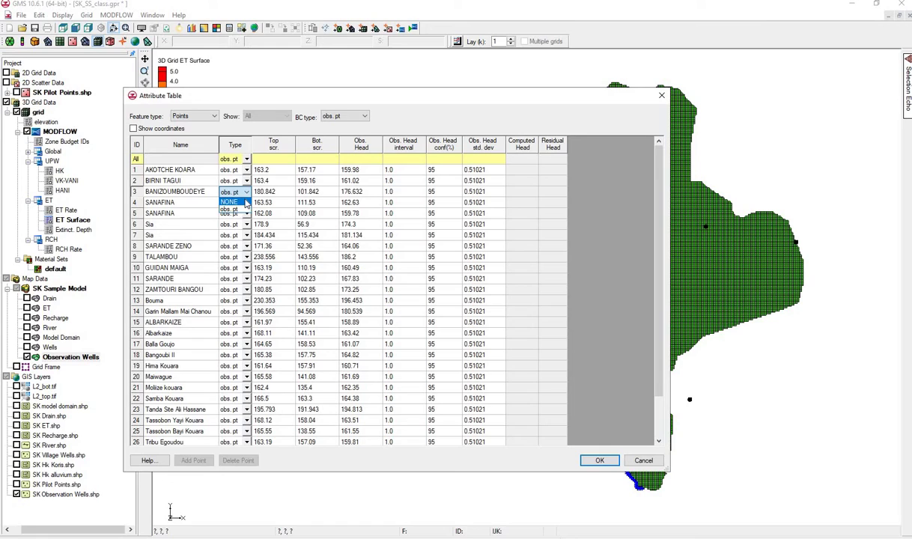
left_click(229, 202)
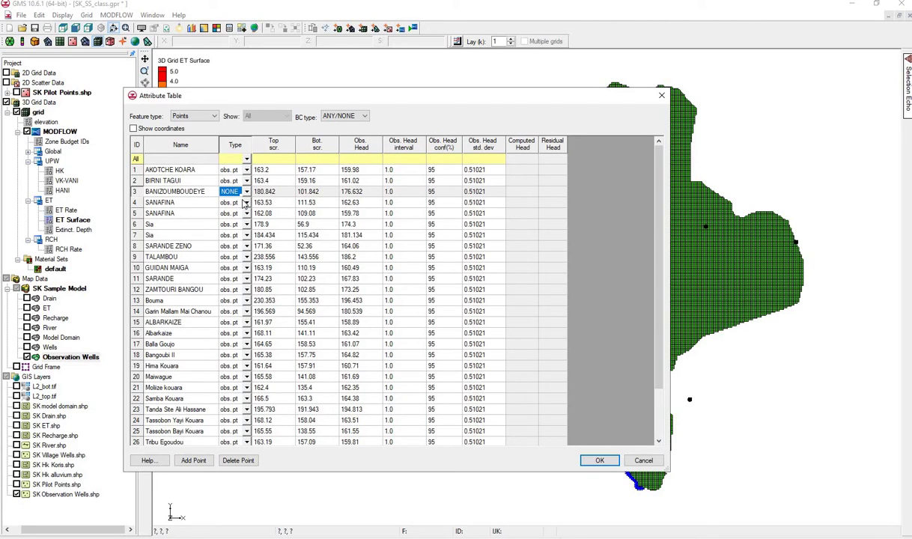
left_click(247, 224)
left_click(246, 224)
left_click(232, 235)
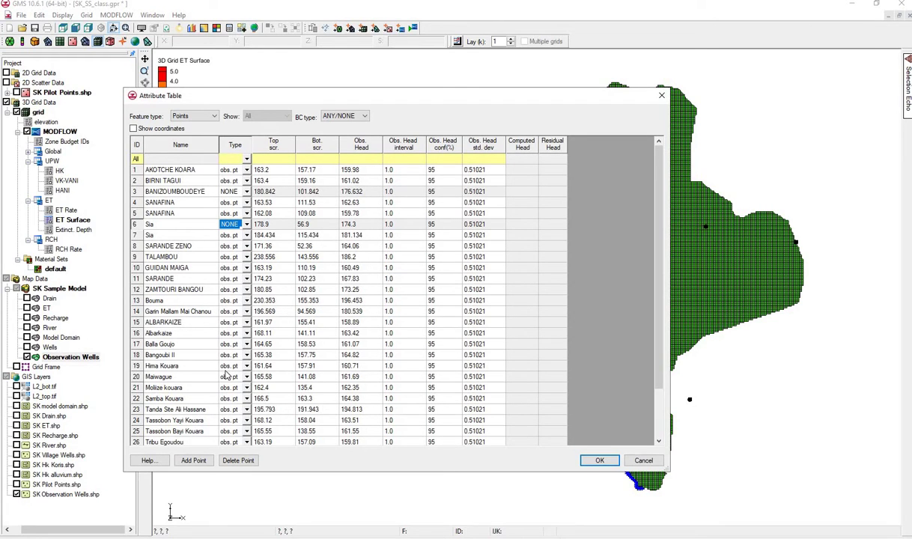
left_click(246, 410)
left_click(246, 410)
left_click(233, 420)
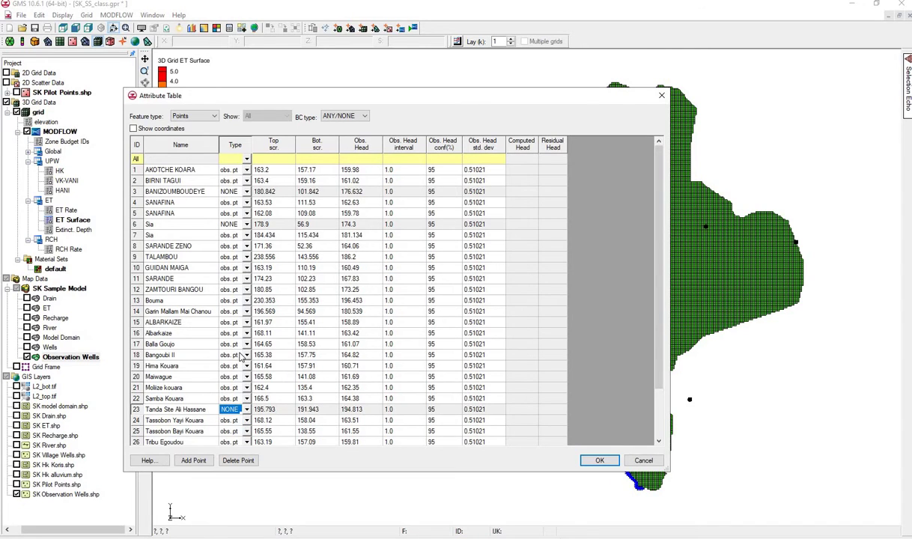
left_click(246, 257)
left_click(247, 256)
left_click(234, 268)
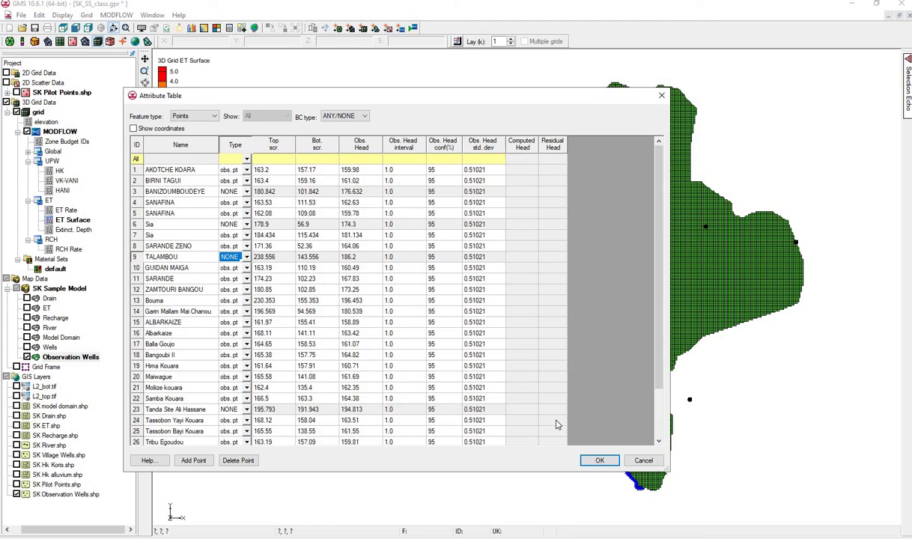
Give all observation wells a 1.5 observed head interval and close the Attribute Table.
left_click(408, 160)
type("1")
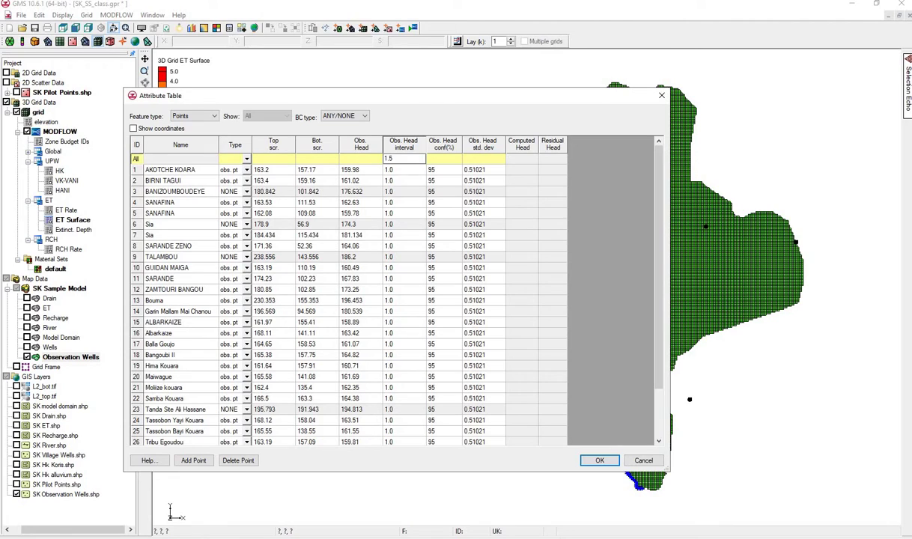
type(".5")
key("Return")
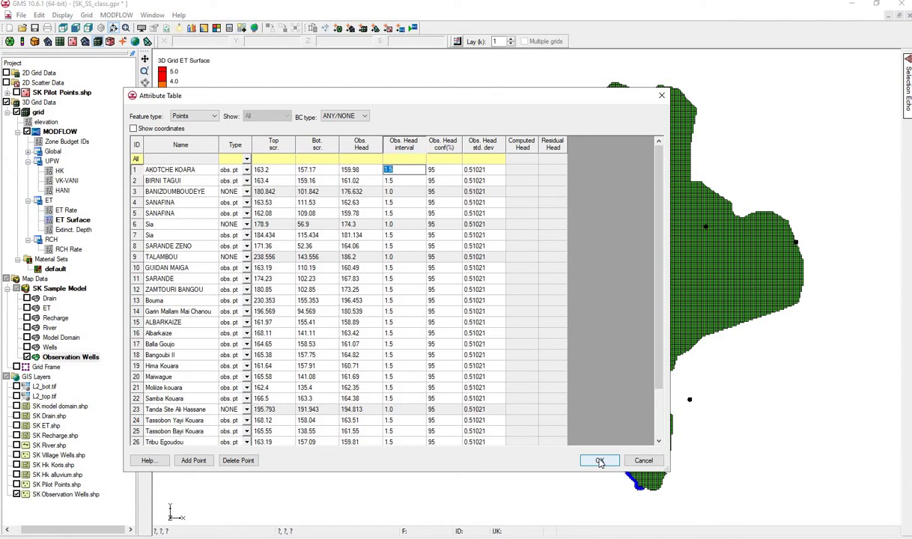
left_click(599, 461)
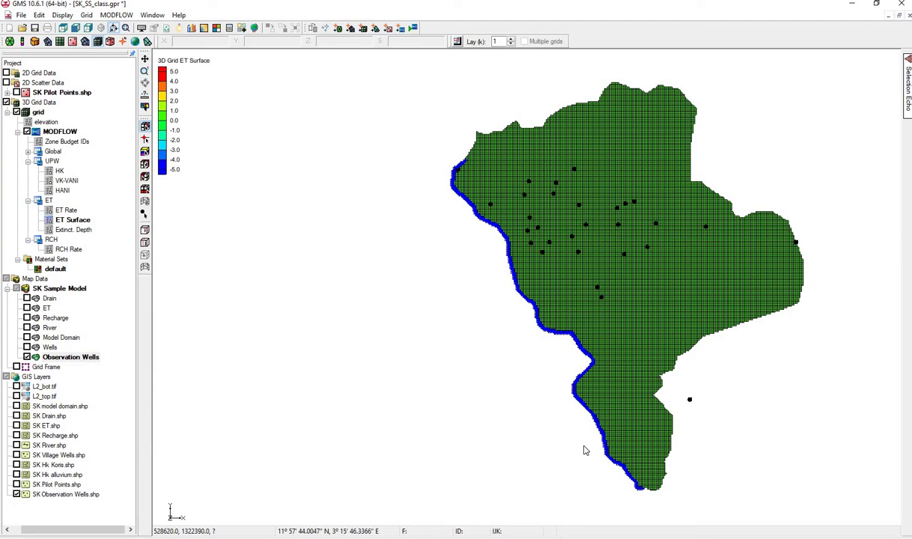
right_click(53, 350)
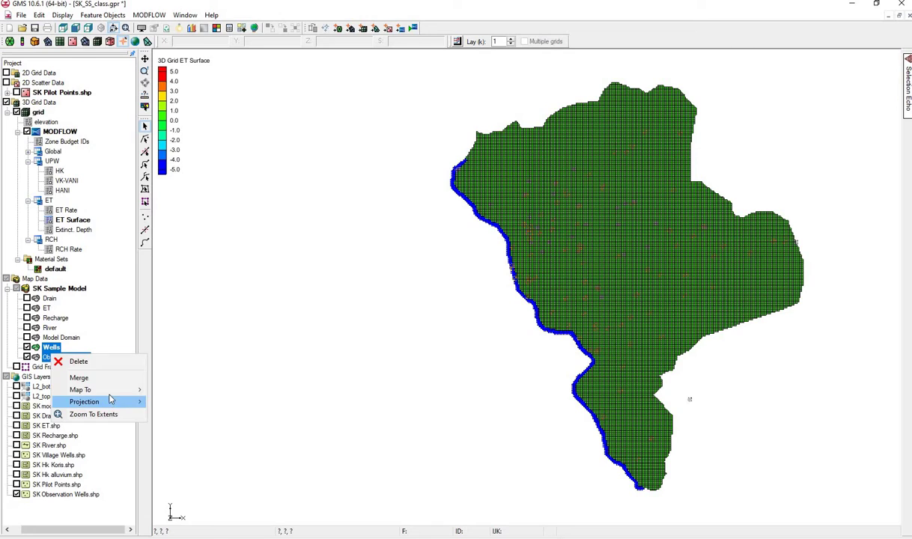
Map the Wells, River and Recharge coverages to MODFLOW/MODPATH.
mouse_move(90, 389)
left_click(208, 443)
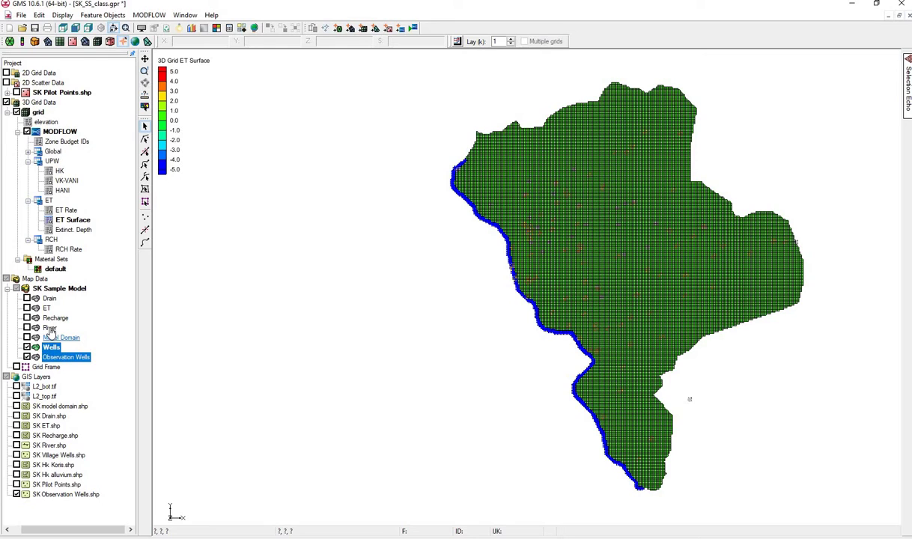
left_click(51, 328)
right_click(50, 328)
mouse_move(131, 400)
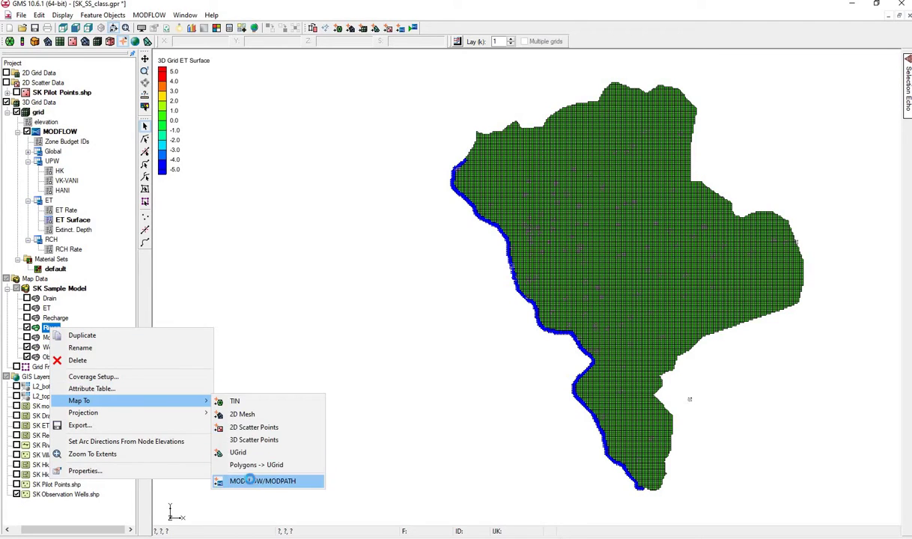
left_click(255, 480)
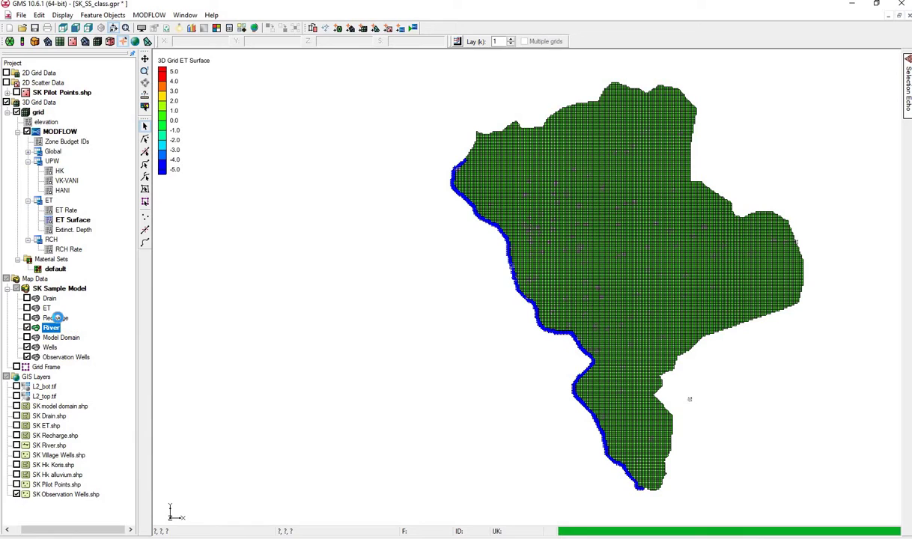
right_click(55, 317)
mouse_move(187, 391)
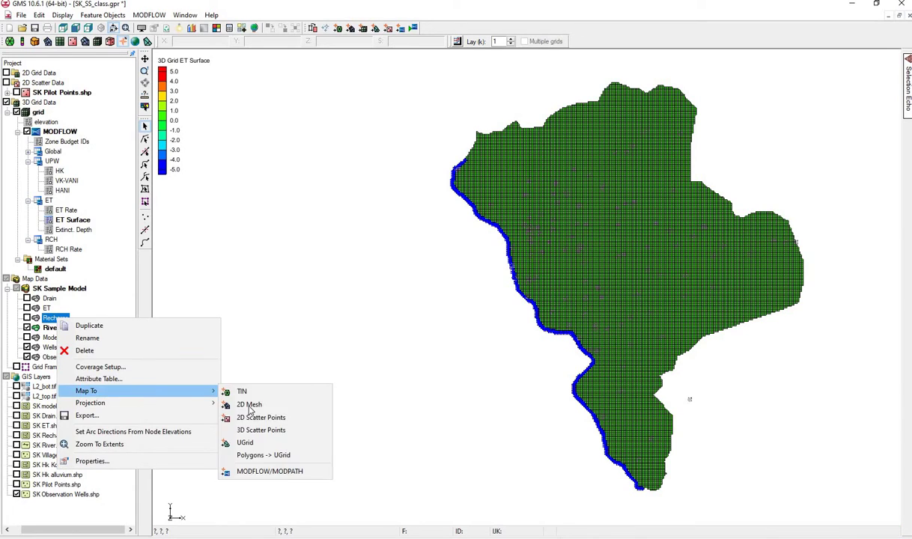
left_click(257, 472)
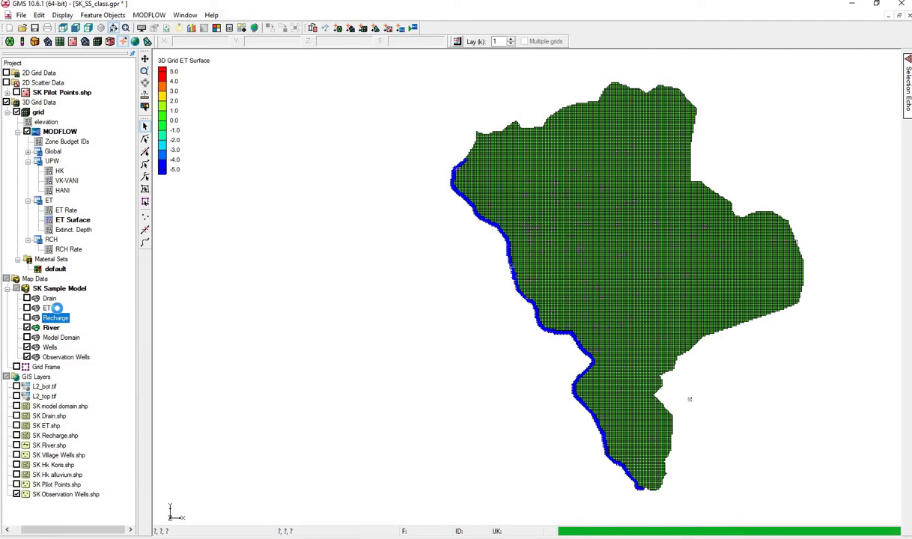
Map the ET and Drain coverages to MODFLOW, then display the RCH Rate dataset.
right_click(48, 308)
mouse_move(202, 381)
left_click(255, 460)
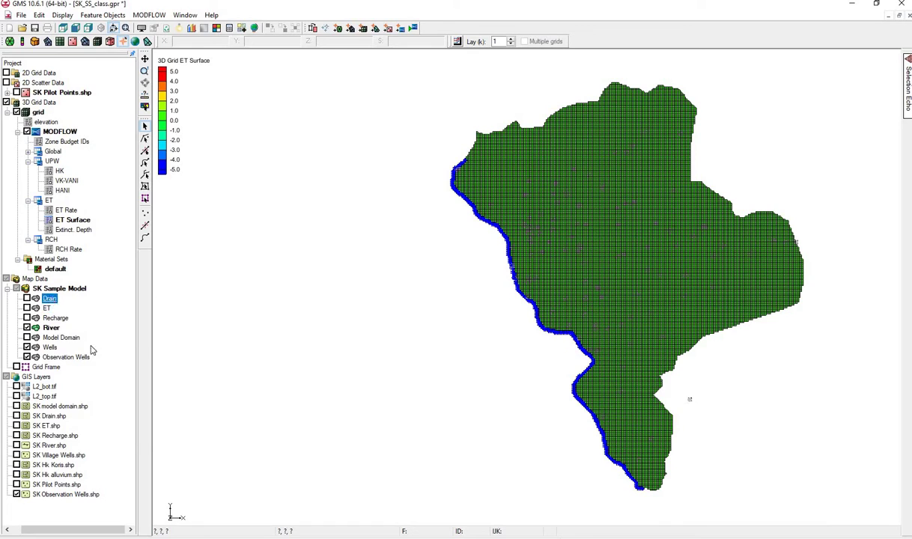
right_click(45, 296)
mouse_move(169, 371)
left_click(250, 428)
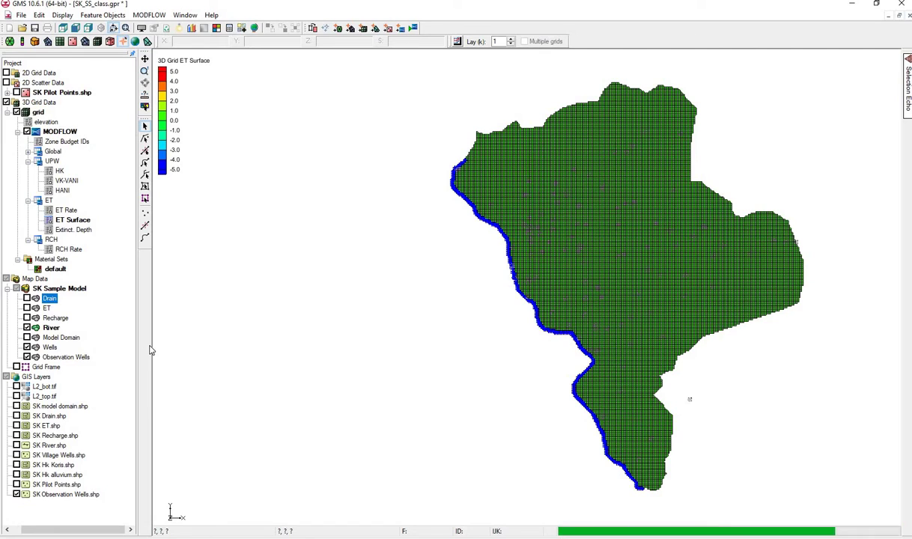
left_click(71, 251)
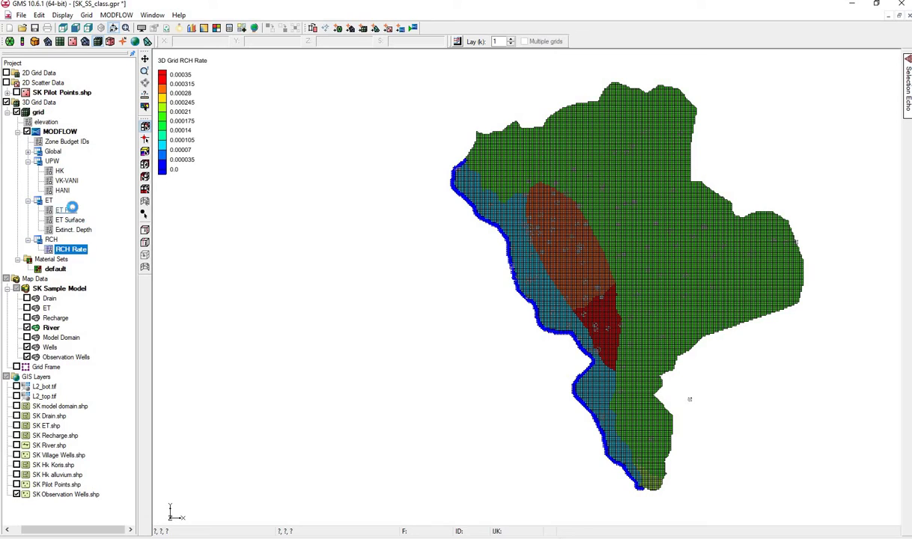
Show the ET Rate values, then the ET Surface elevations (−5.0 to 5.0) on the grid.
left_click(74, 211)
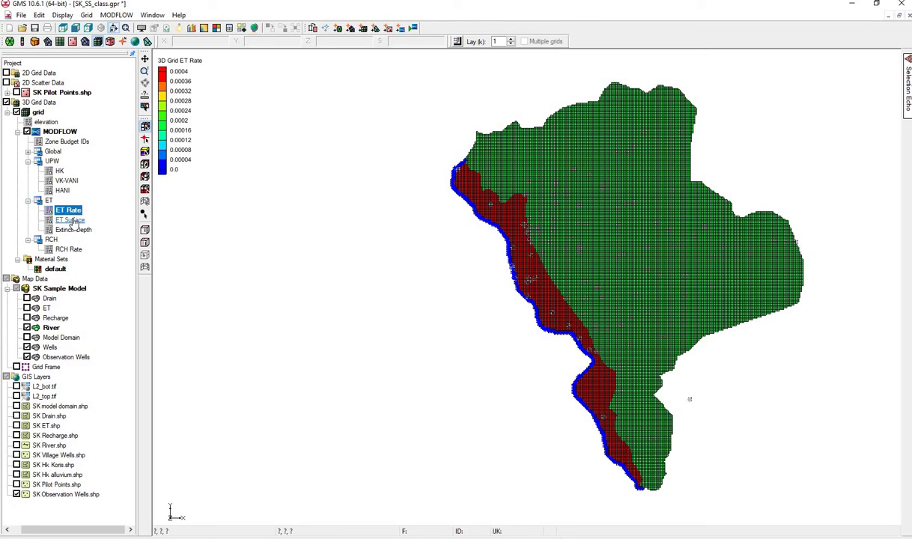
left_click(74, 220)
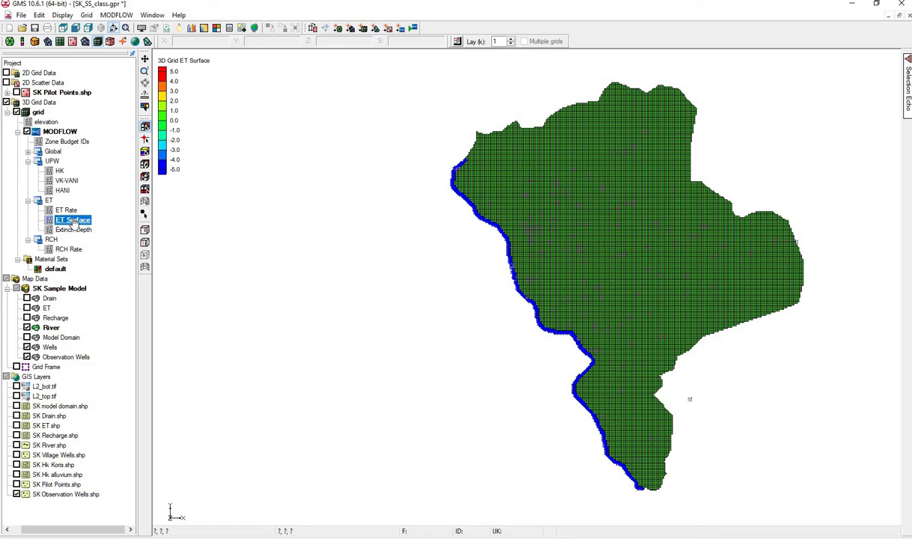
right_click(73, 221)
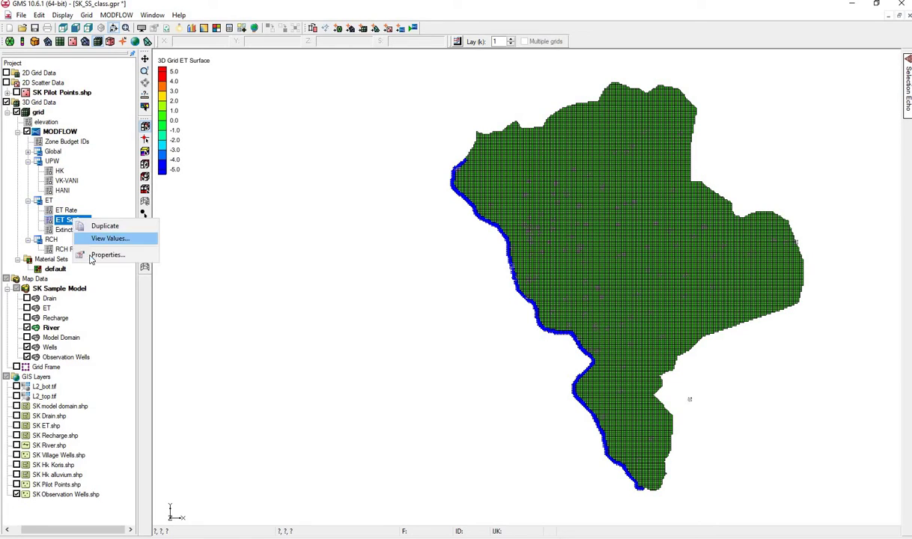
Fill the EVT package's ET surface array from dem_gms.tif (about 158–166 m) and apply it.
left_click(94, 255)
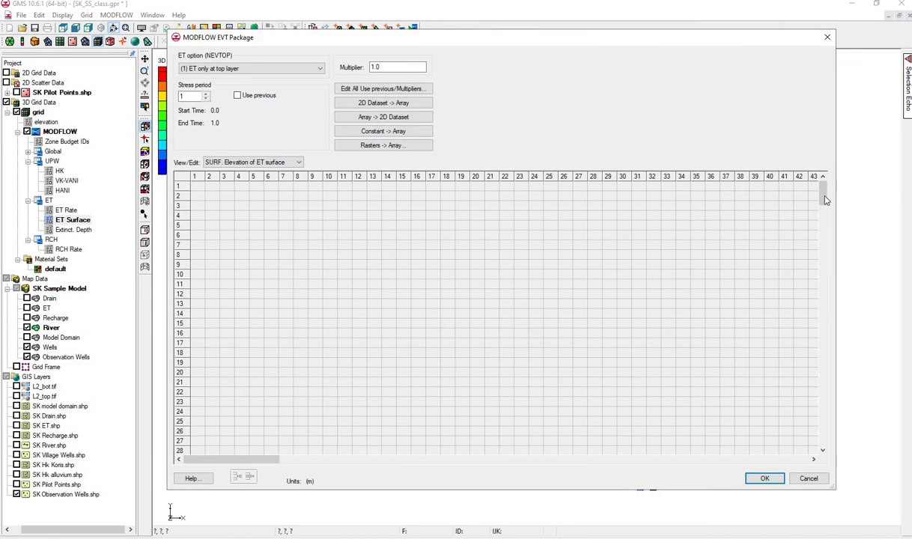
left_click_drag(823, 224, 825, 247)
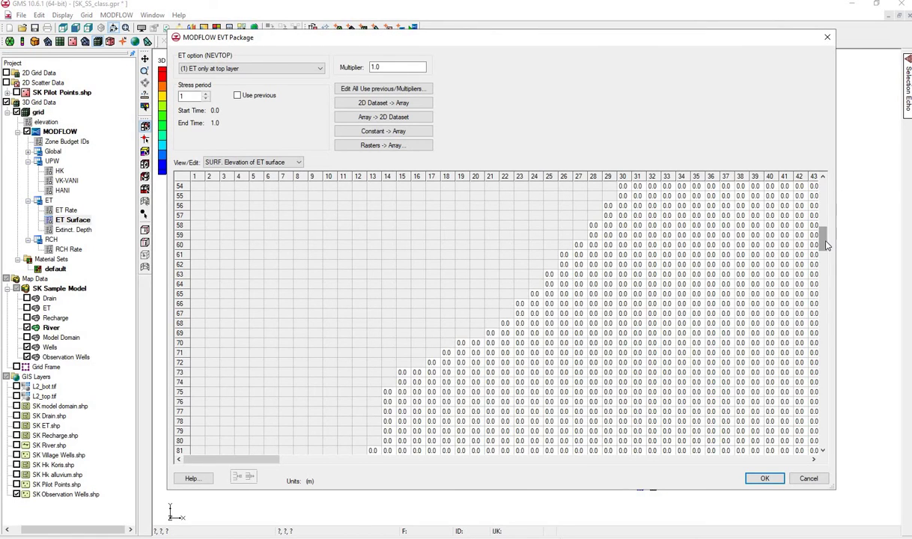
left_click(421, 106)
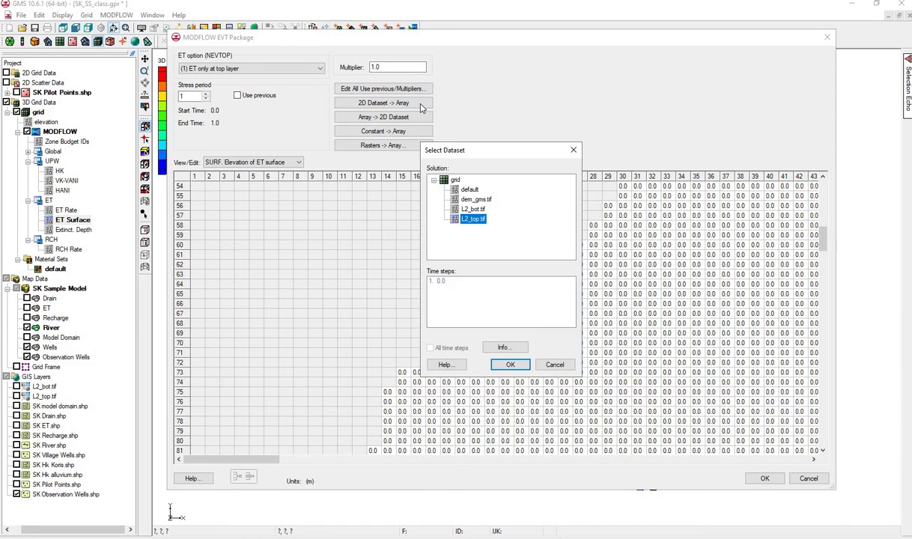
left_click(482, 201)
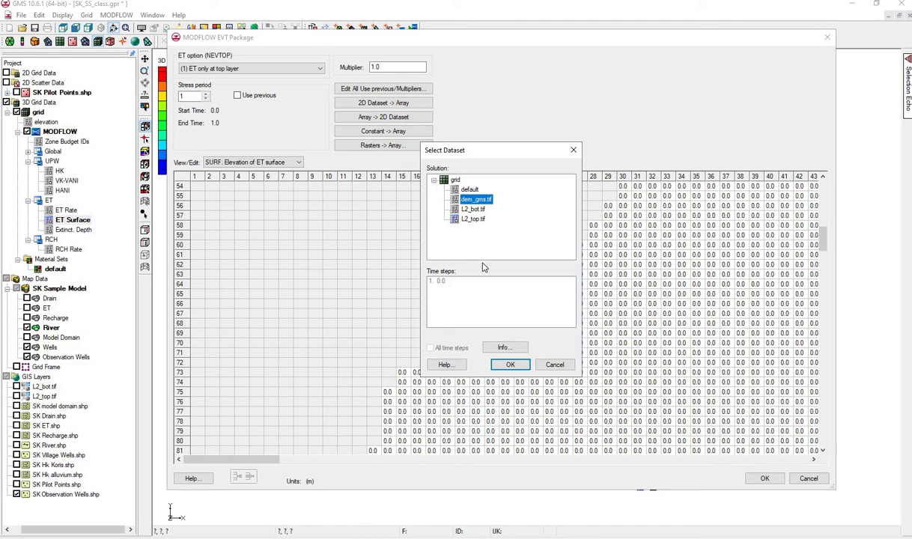
left_click(508, 365)
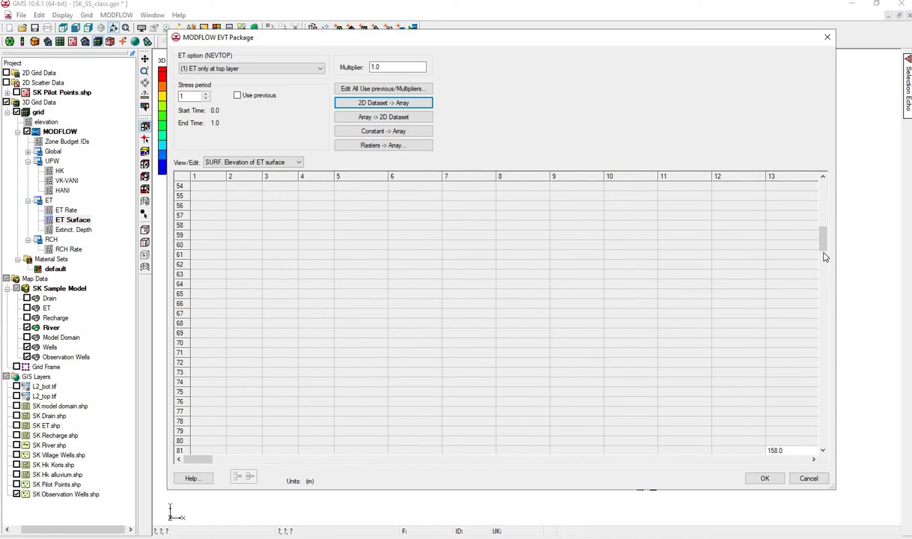
mouse_move(823, 252)
left_mouse_down()
mouse_move(826, 289)
mouse_move(827, 266)
left_mouse_up()
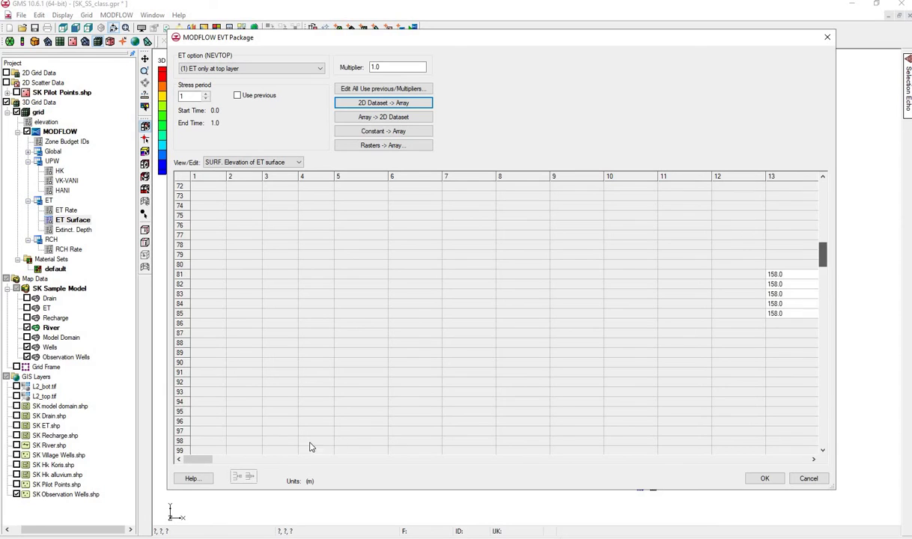
left_click_drag(210, 458, 302, 458)
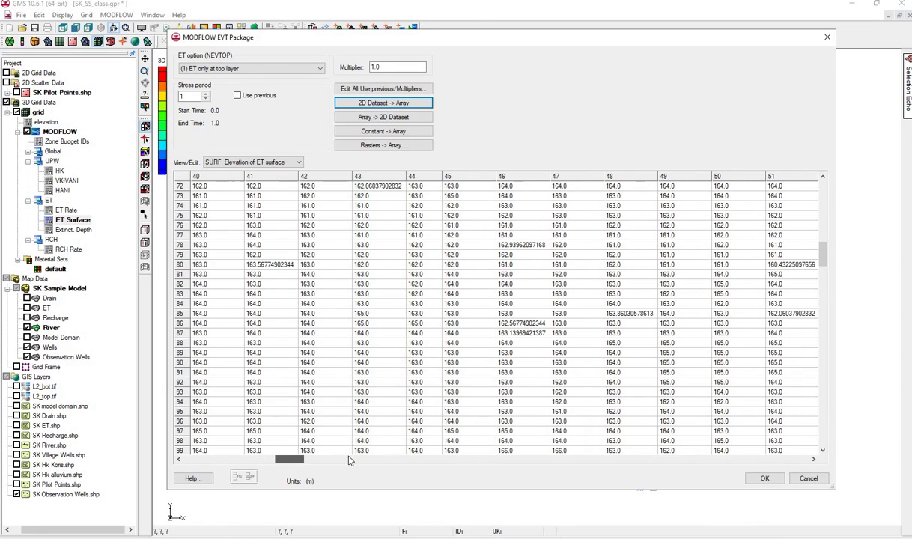
left_click(761, 480)
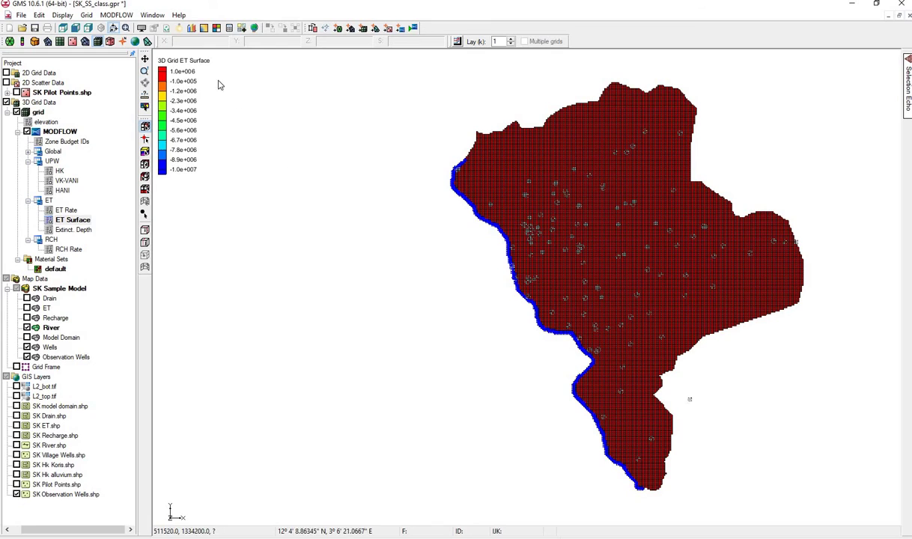
left_click(117, 15)
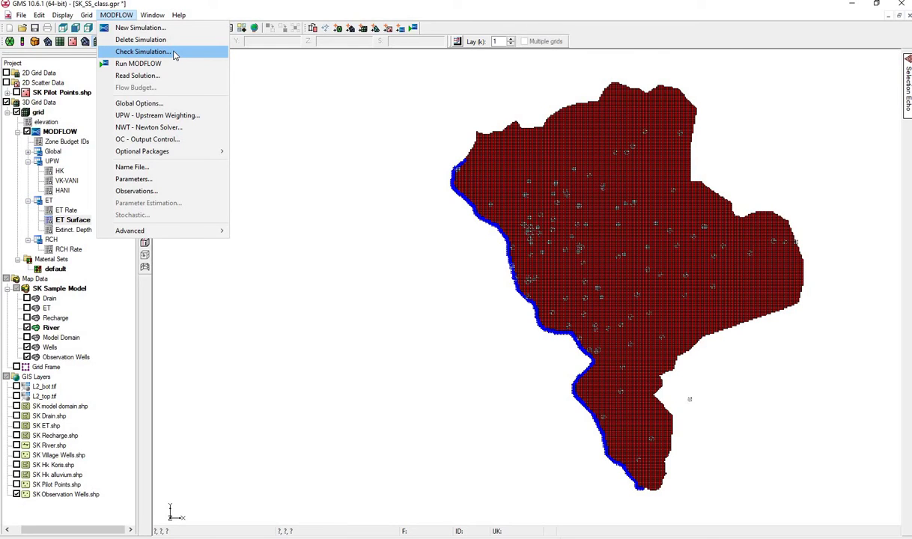
left_click(173, 52)
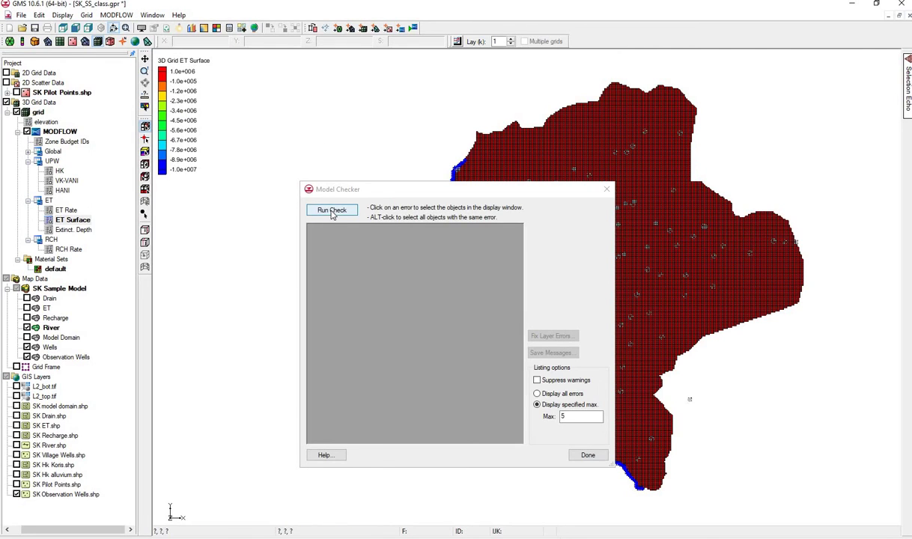
left_click(331, 210)
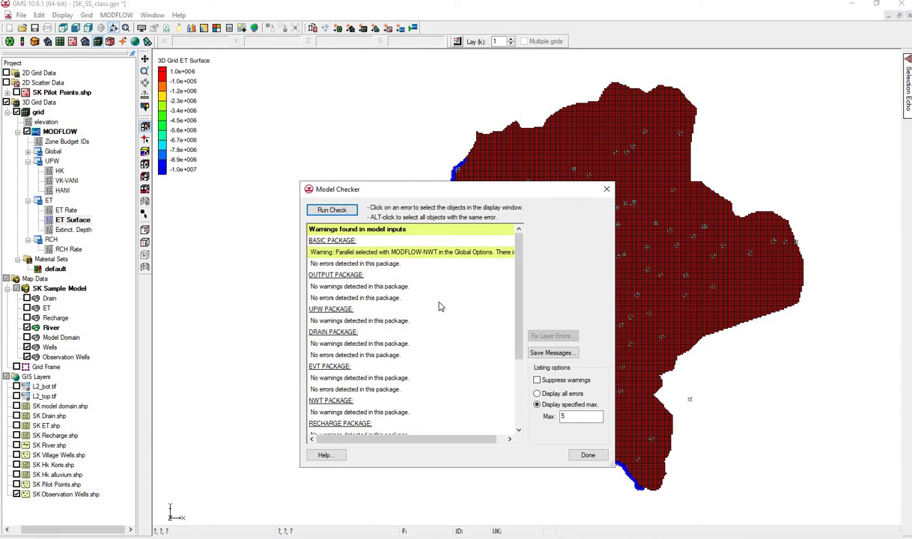
scroll(440, 306, "down", 5)
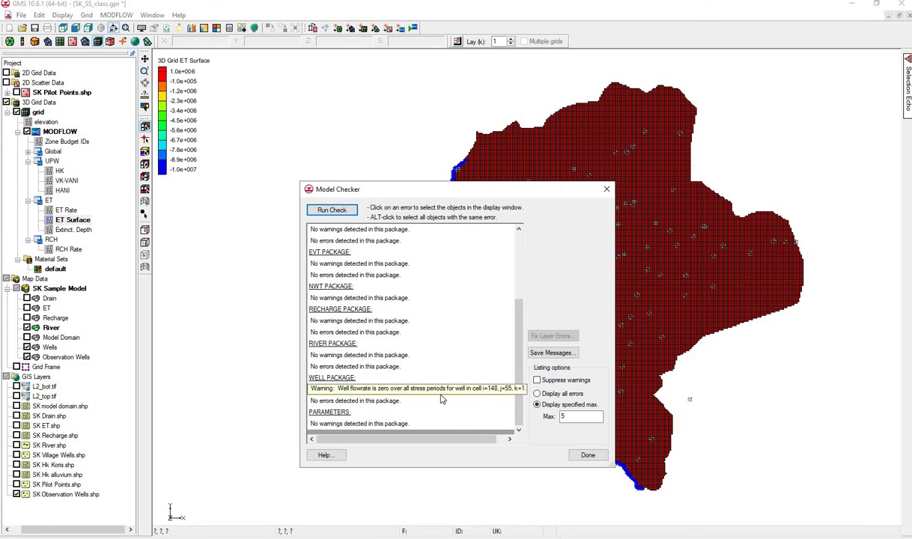
left_click(446, 395)
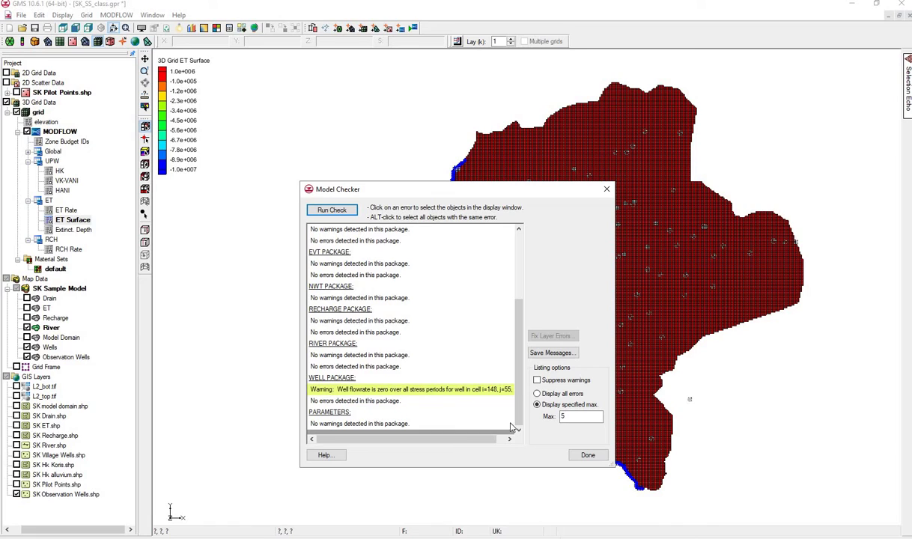
left_click(588, 456)
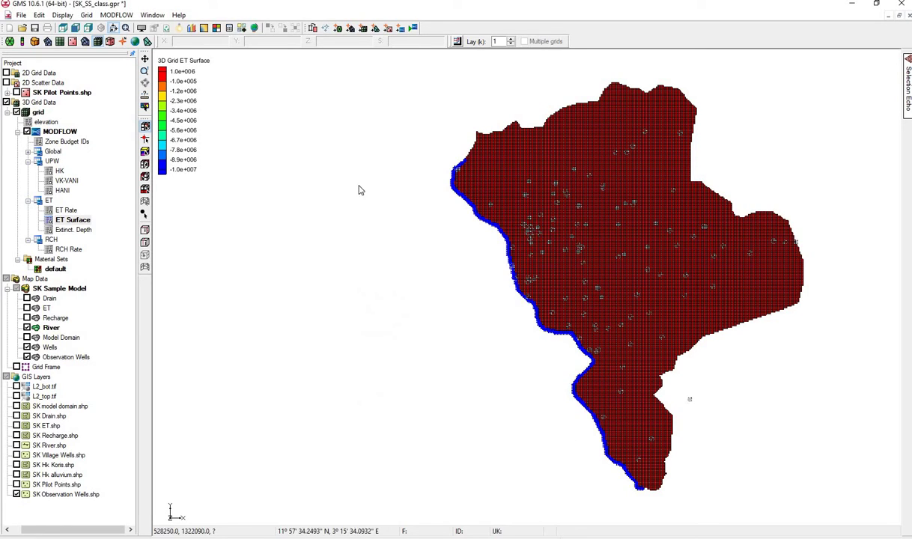
Save the project and run MODFLOW, skipping the observation wells outside the grid.
left_click(123, 19)
left_click(130, 62)
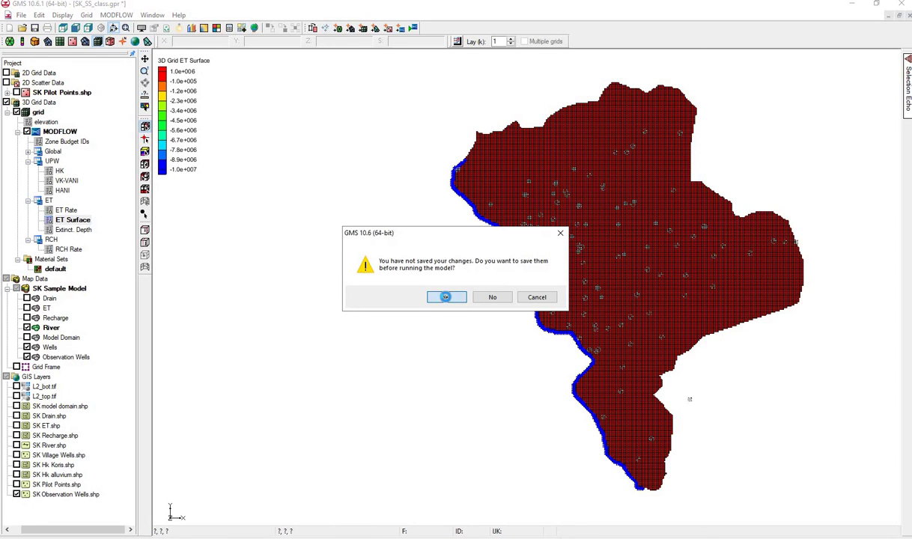
left_click(447, 298)
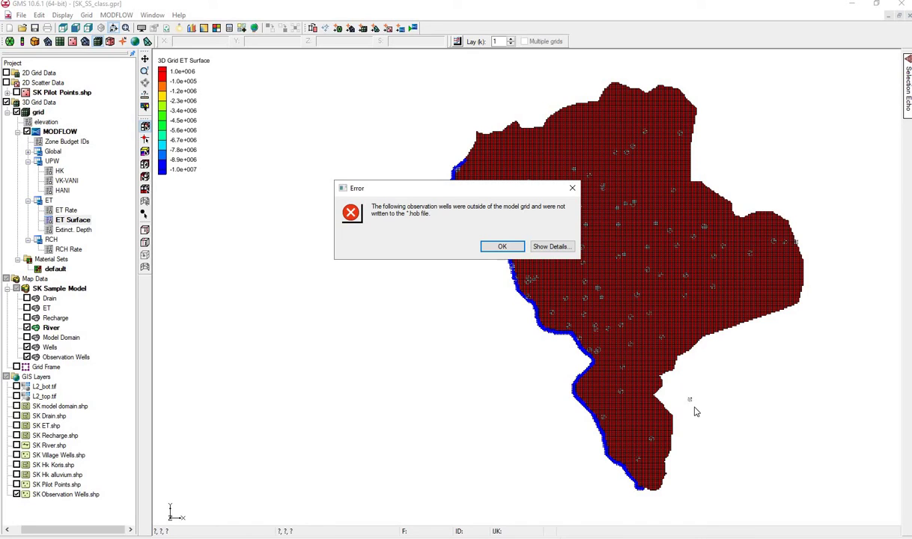
left_click(499, 247)
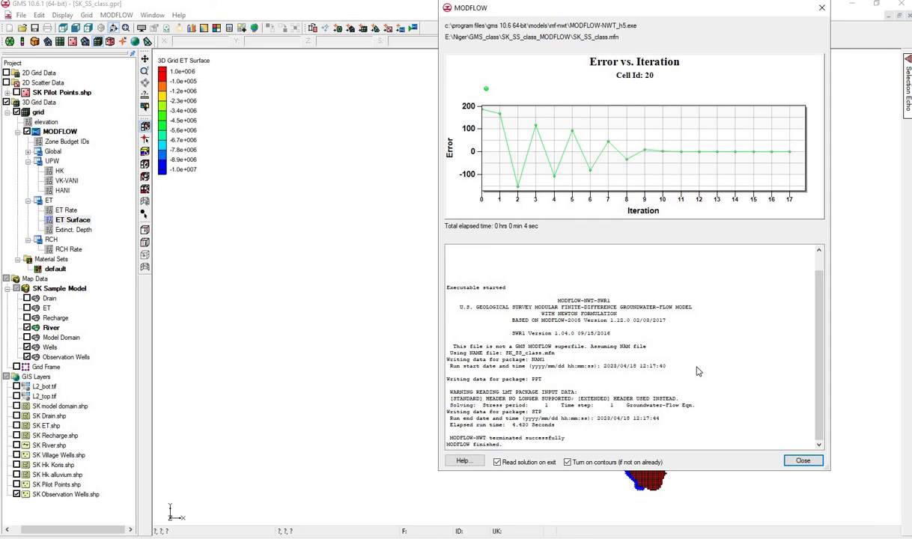
Load the computed heads (158–218) onto the grid and show the Observation Wells calibration error bars.
left_click(802, 460)
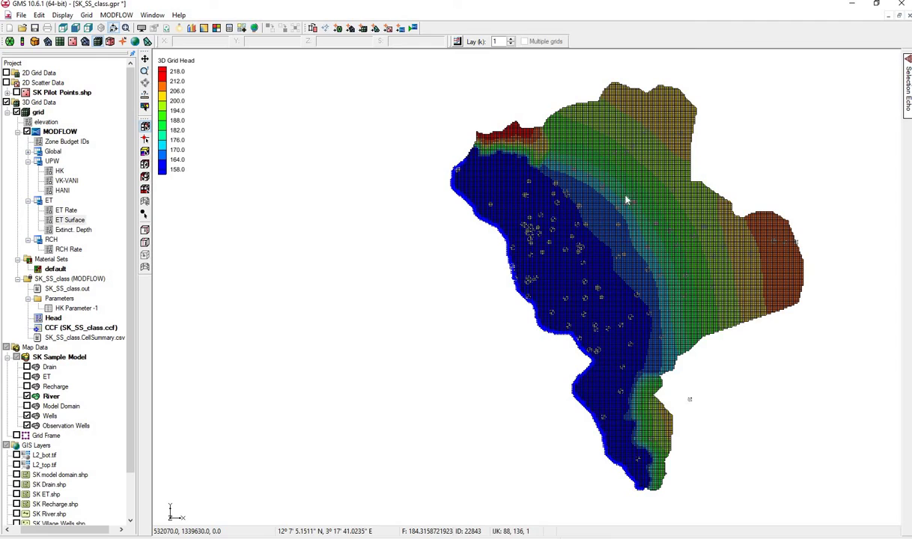
left_click(81, 426)
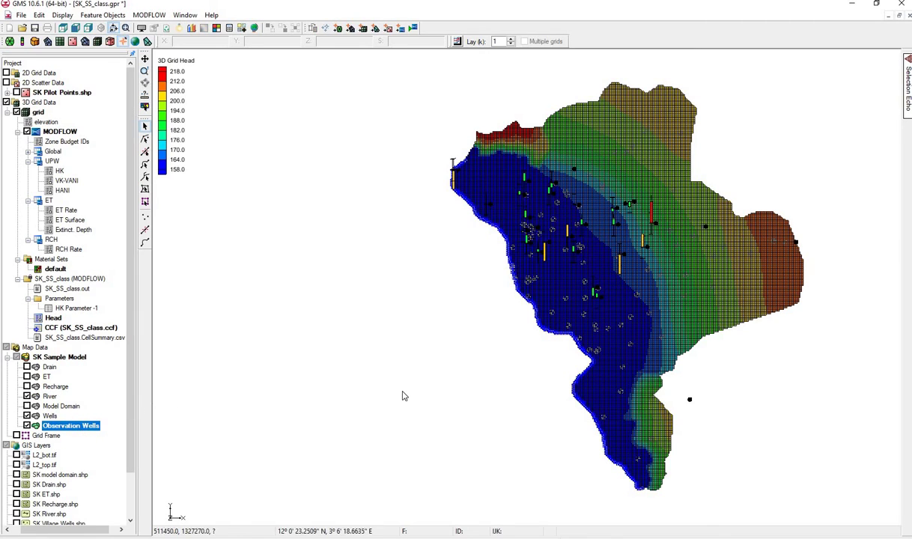